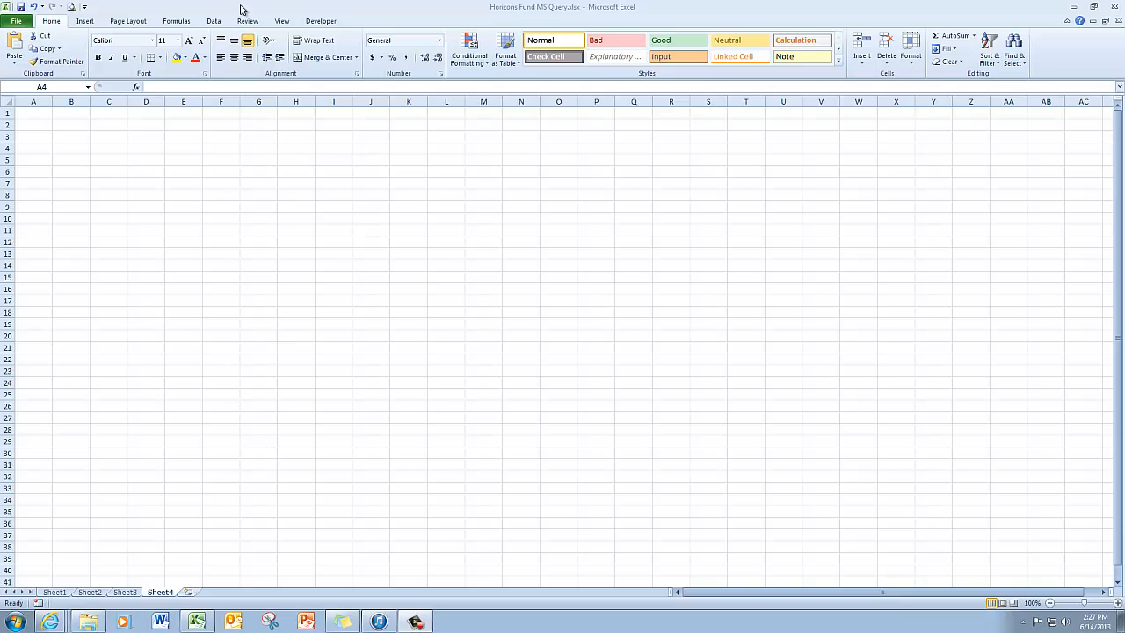
# - Start a new web query on the empty Sheet4
pyautogui.click(219, 24)
pyautogui.click(218, 23)
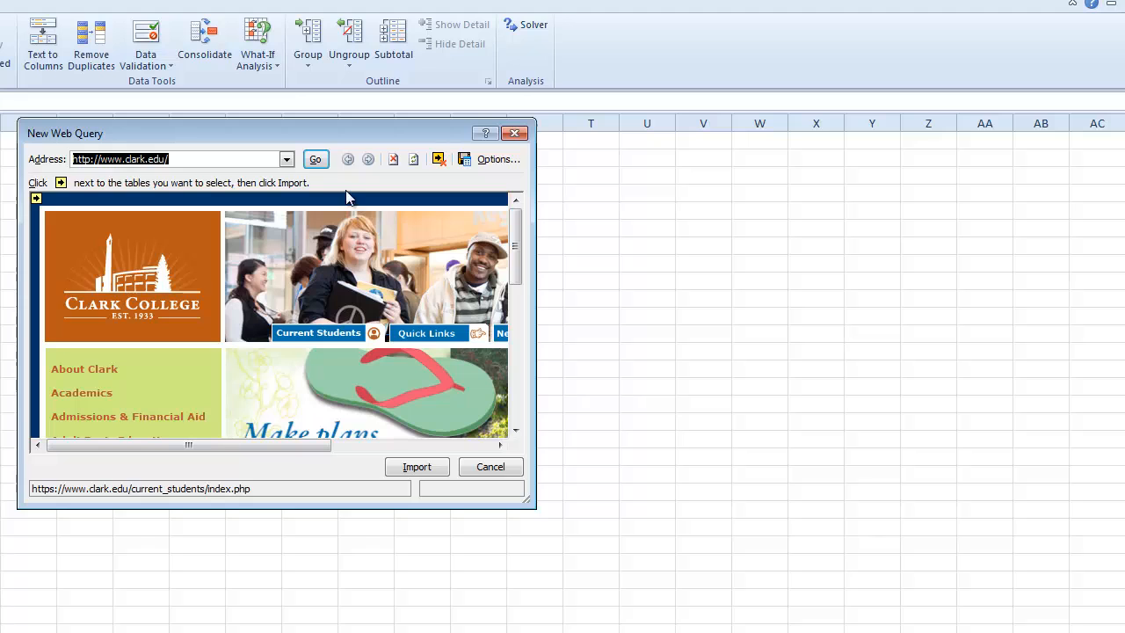
pyautogui.moveTo(324, 127); pyautogui.dragTo(317, 177)
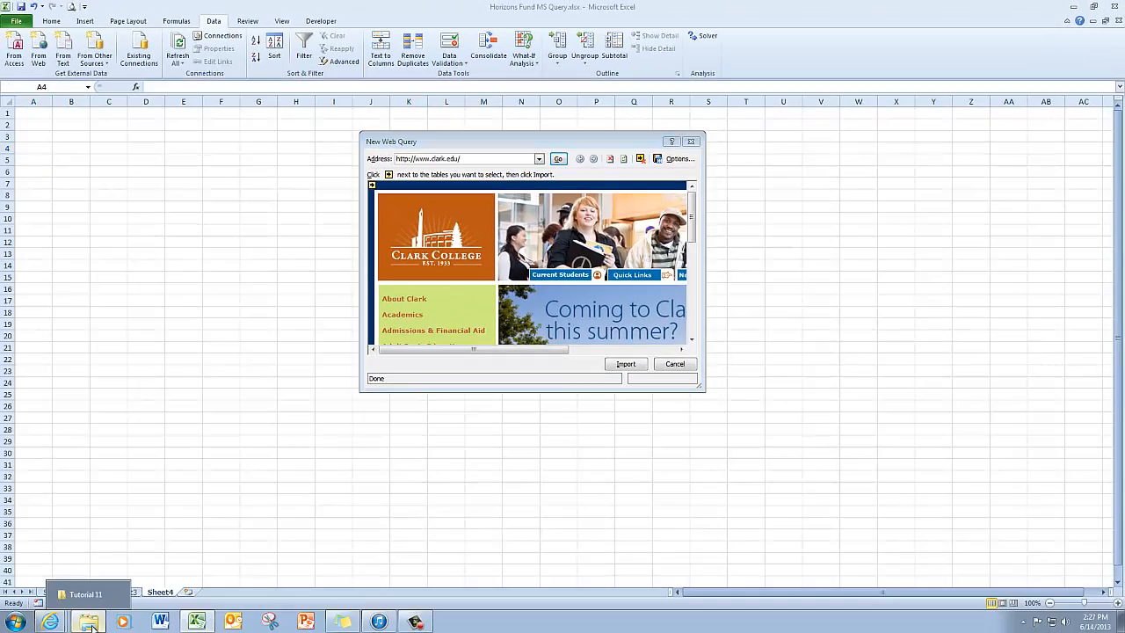
# - Open Horizons.htm from the Tutorial 11 folder in Internet Explorer, copy its full path from the address, and close only that page
pyautogui.click(90, 626)
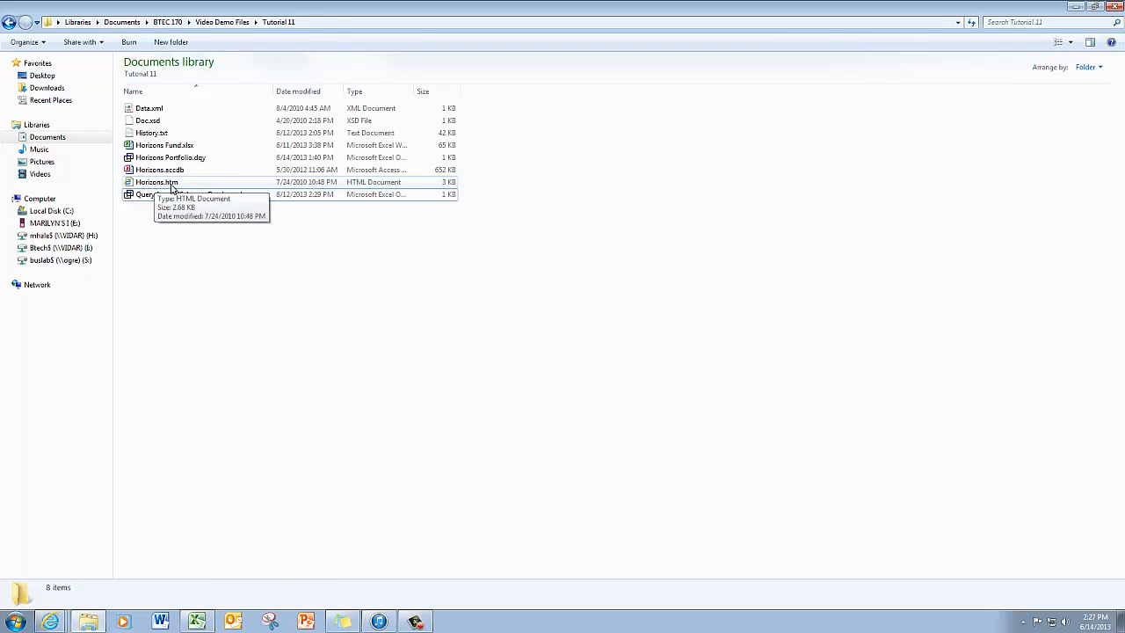
pyautogui.doubleClick(172, 184)
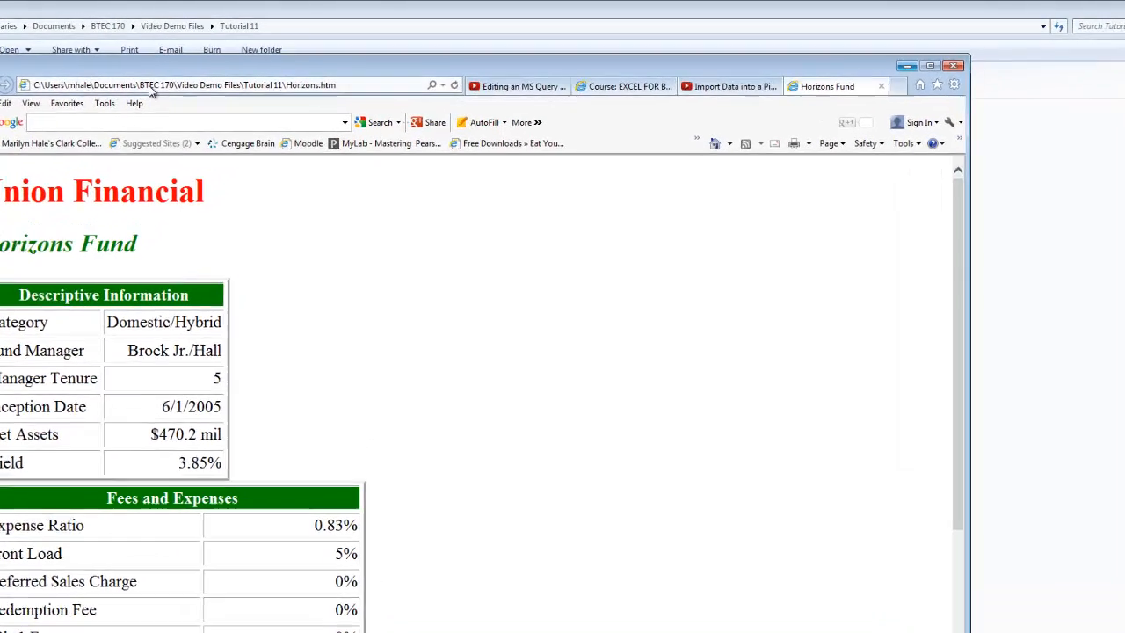
pyautogui.click(150, 89)
pyautogui.rightClick(151, 90)
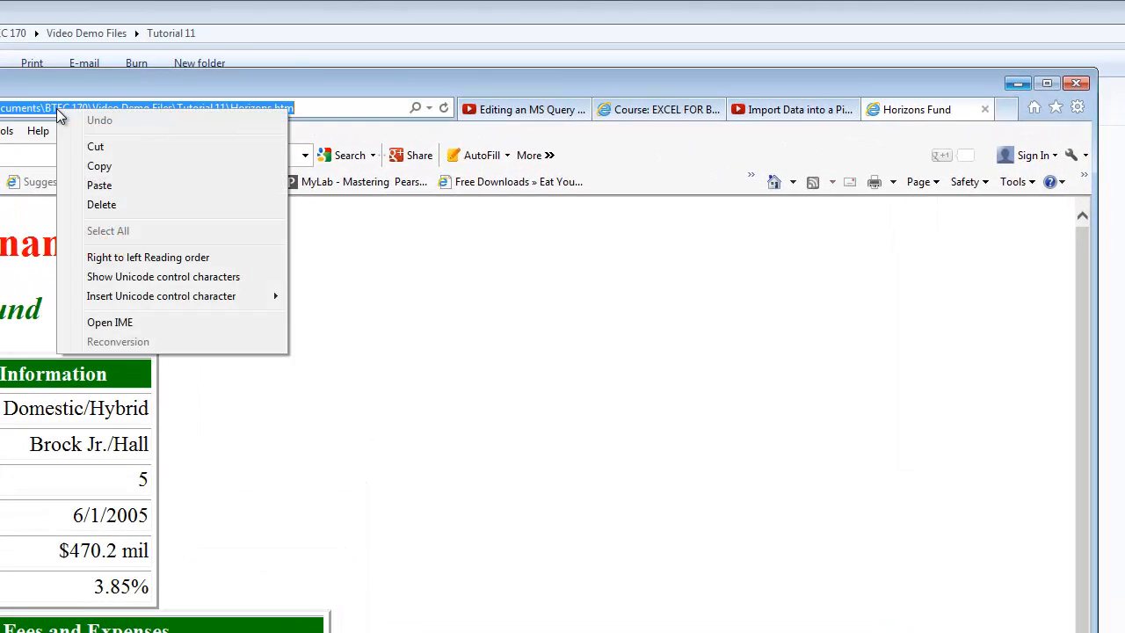
pyautogui.click(97, 146)
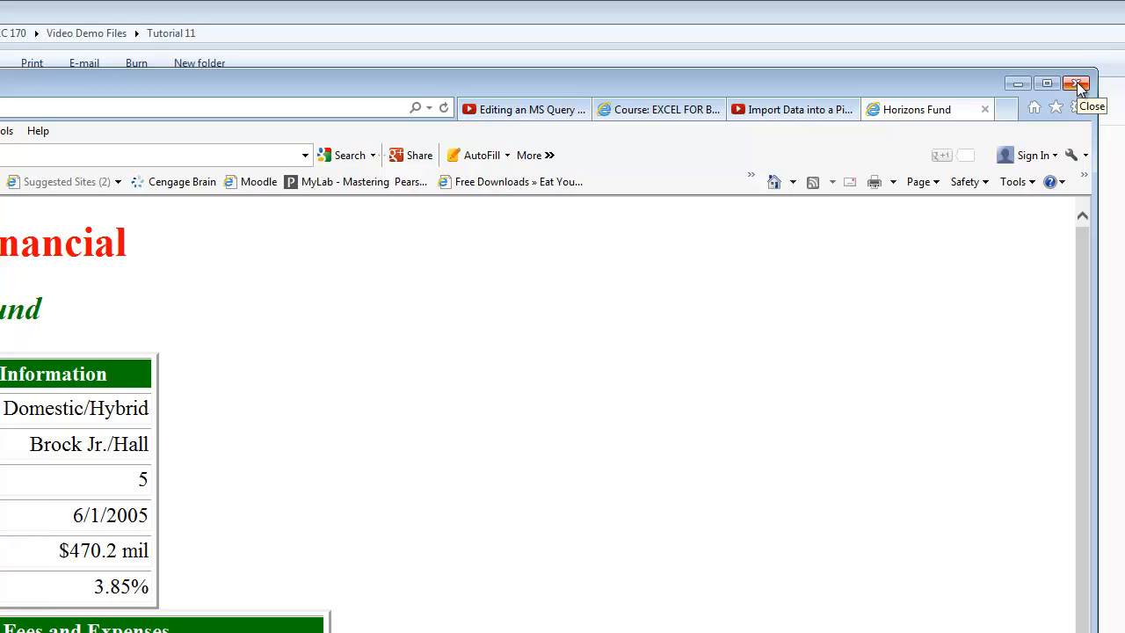
pyautogui.click(1078, 85)
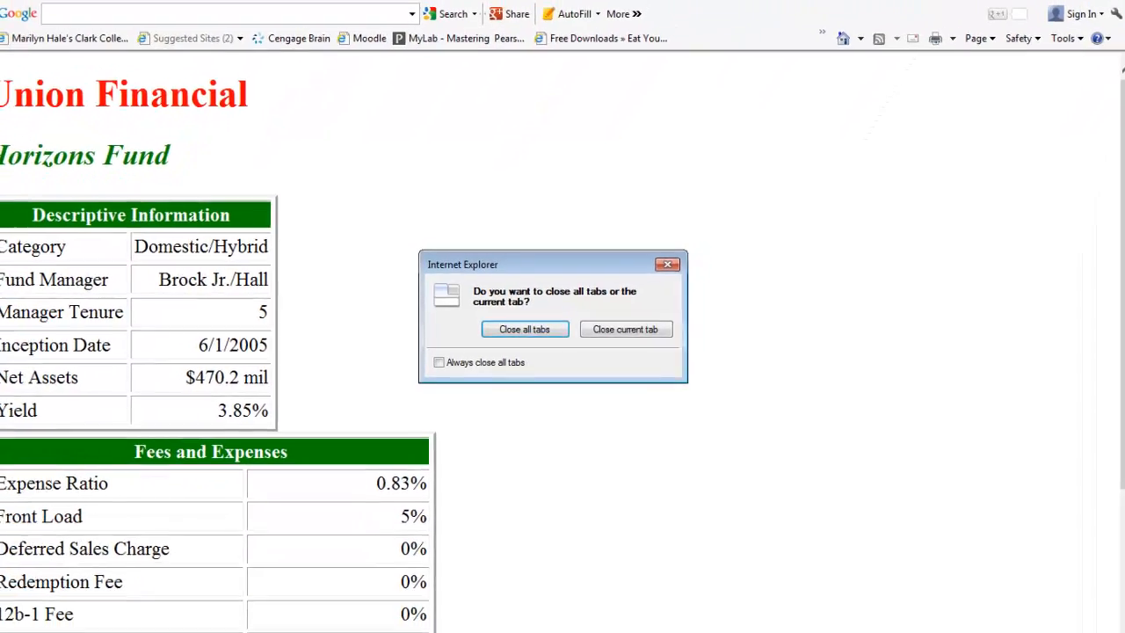
pyautogui.click(641, 331)
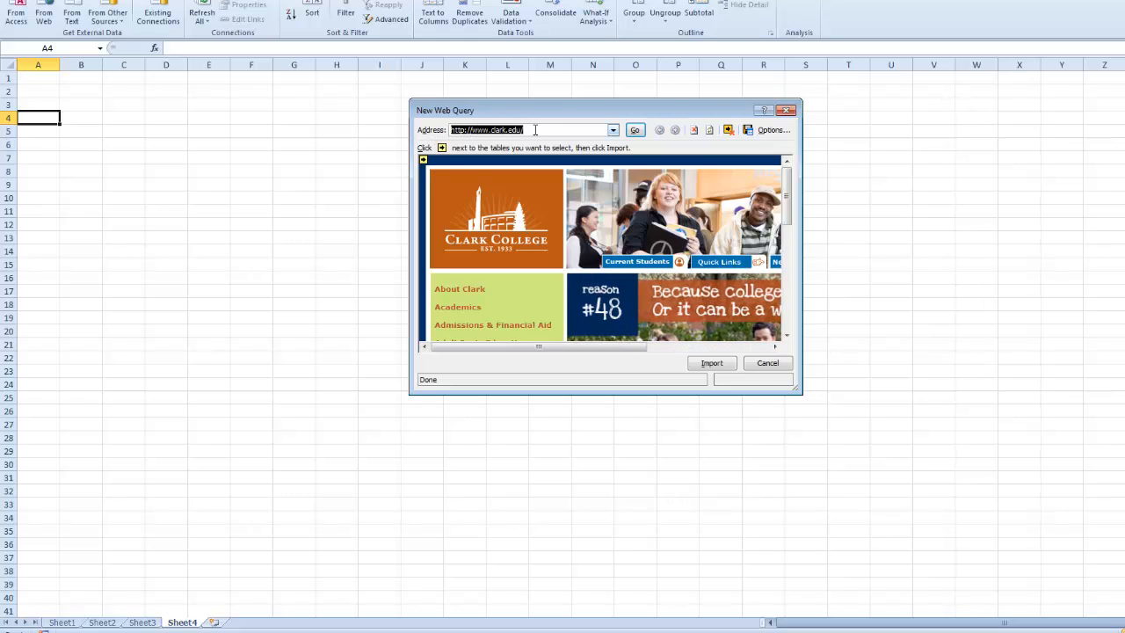
# - Replace the web query's address with the copied Horizons.htm path and load that page
pyautogui.rightClick(509, 131)
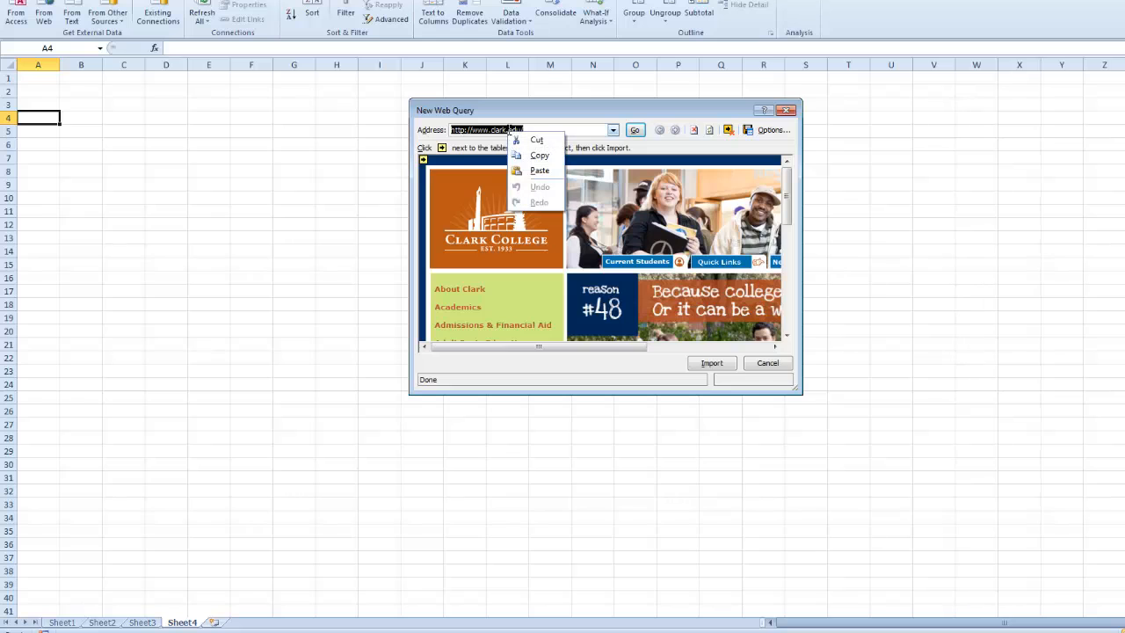
pyautogui.click(538, 172)
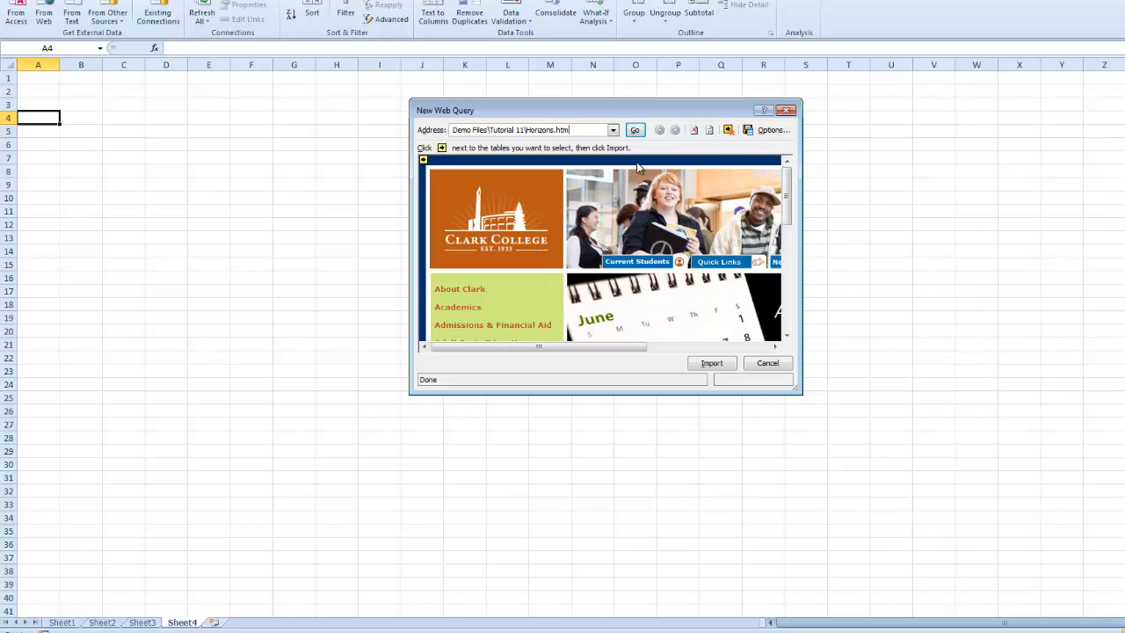
pyautogui.click(634, 130)
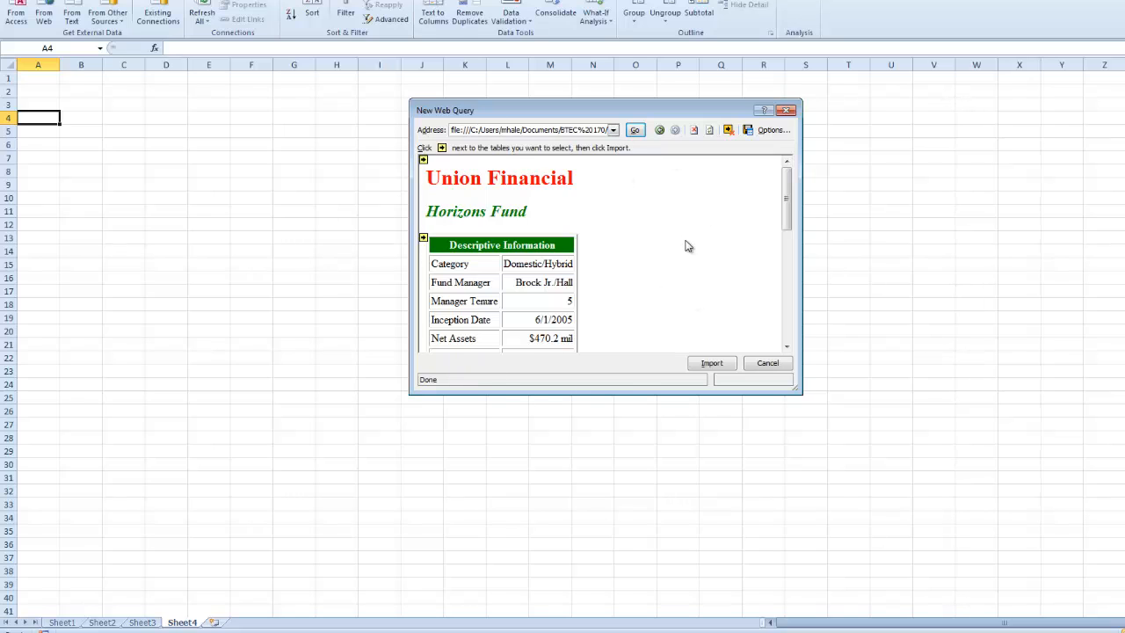
# - Select the Descriptive Information, Fees and Expenses and Projected Expenses tables, and import them into the existing worksheet at cell A4
pyautogui.scroll(-1, 688, 246)
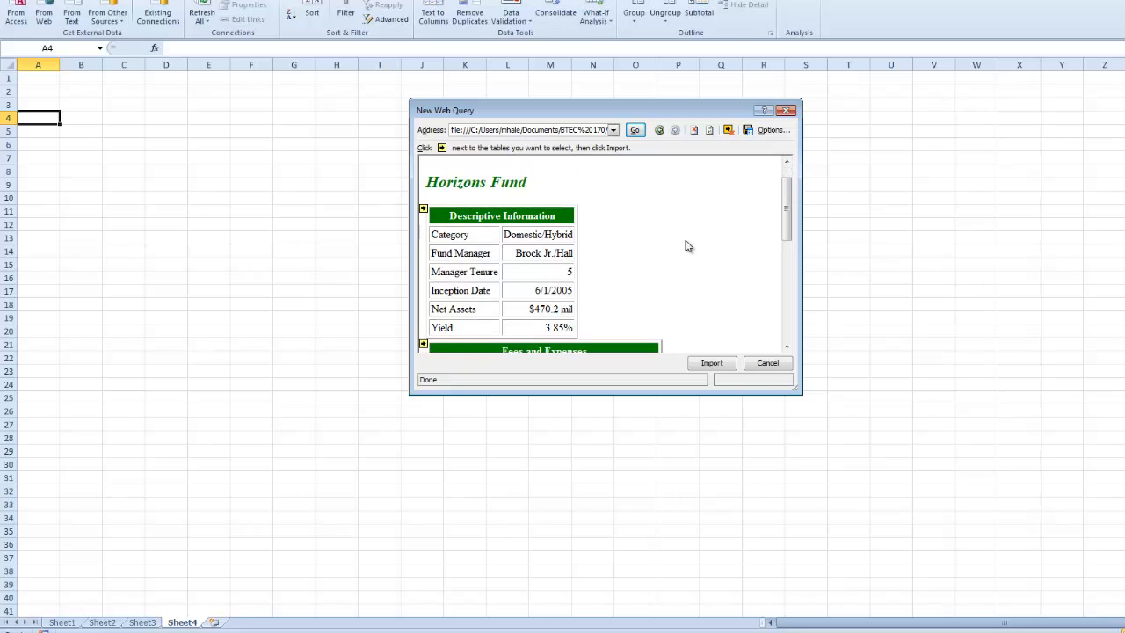
pyautogui.scroll(-10, 688, 247)
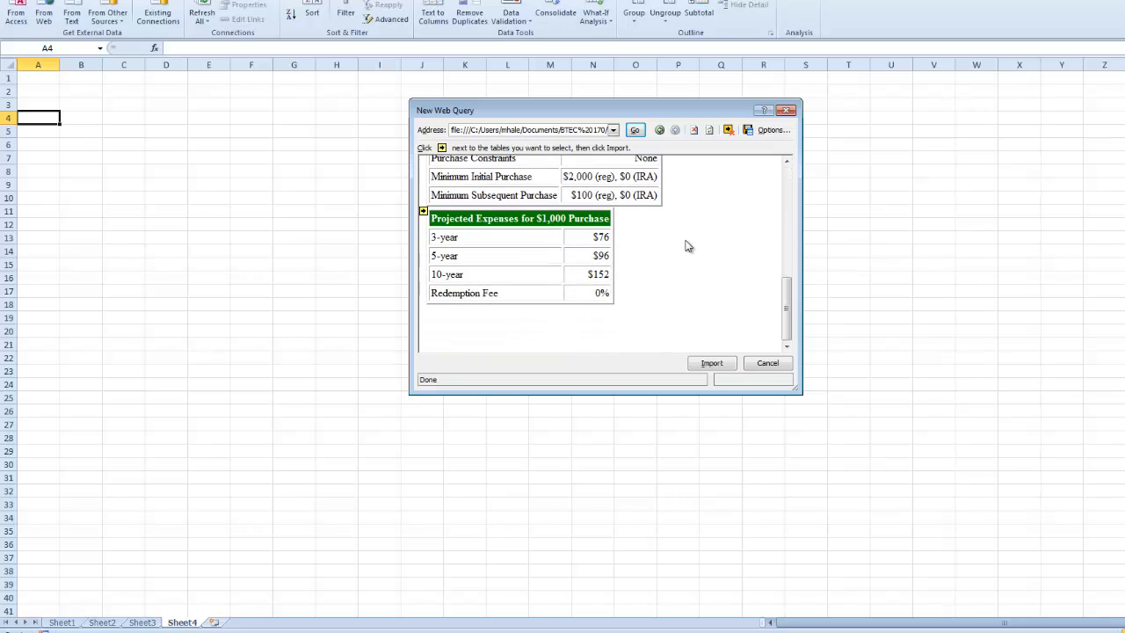
pyautogui.moveTo(786, 307); pyautogui.dragTo(781, 200)
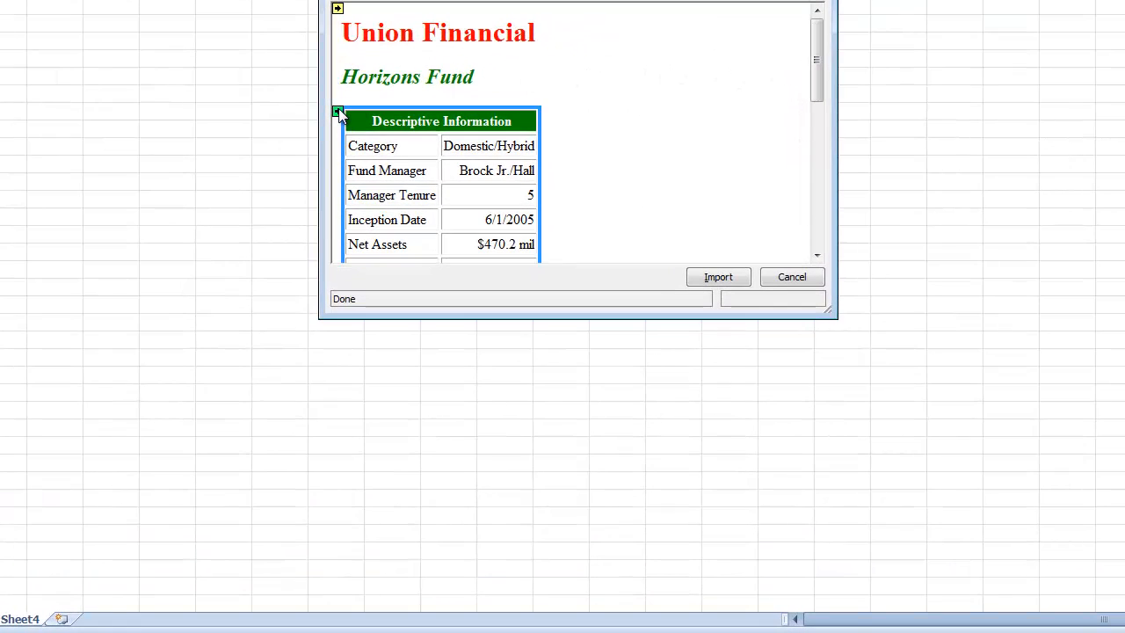
pyautogui.click(338, 111)
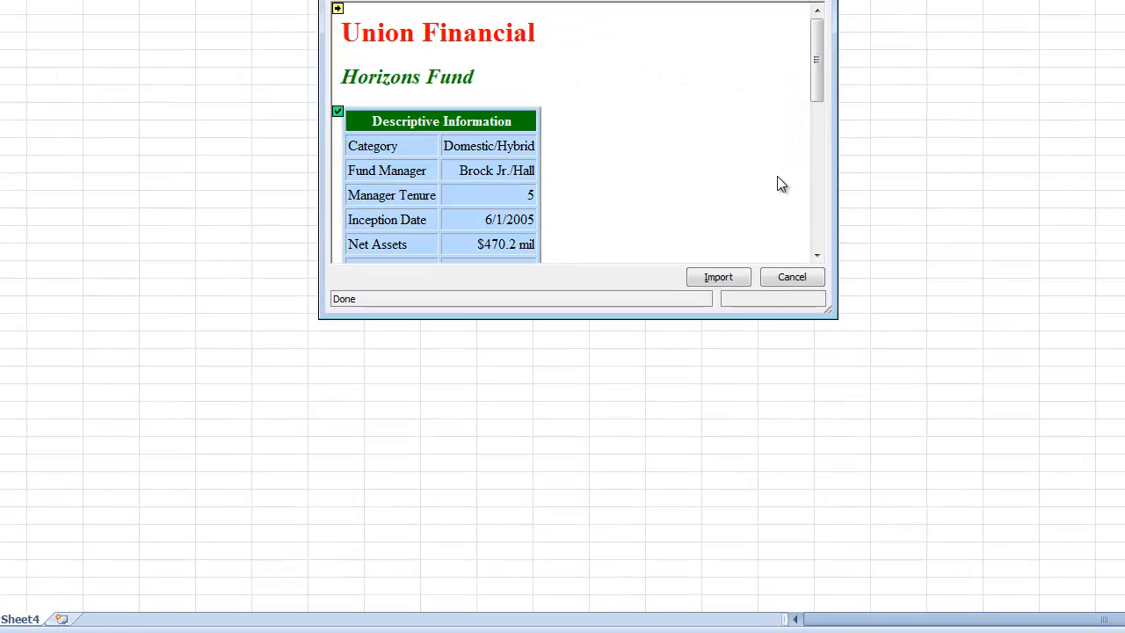
pyautogui.click(818, 206)
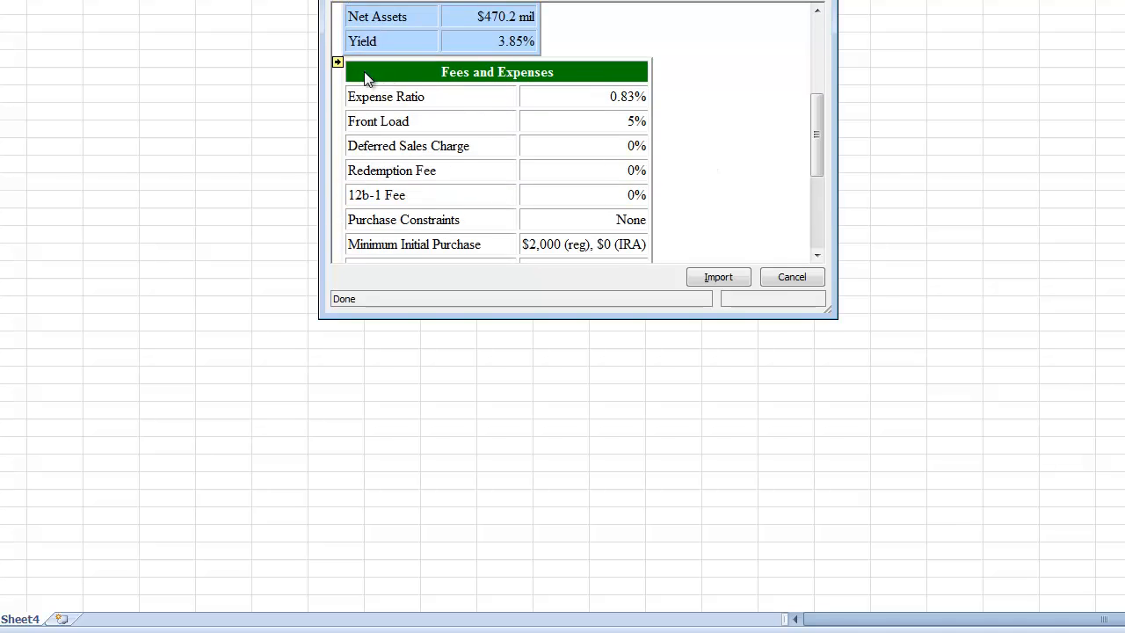
pyautogui.click(338, 62)
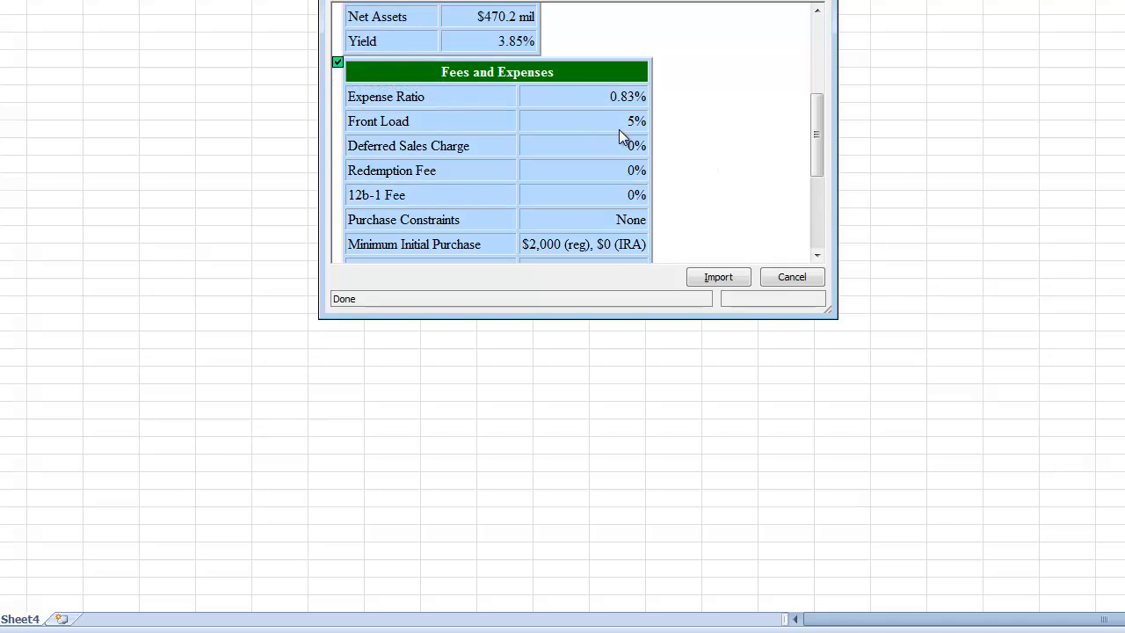
pyautogui.click(822, 226)
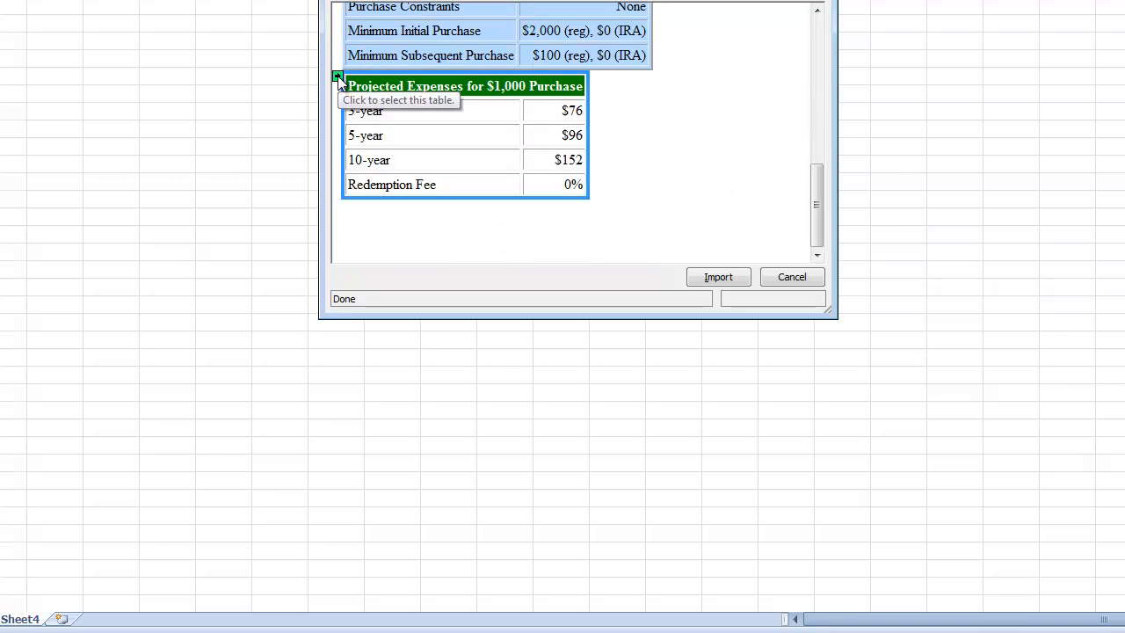
pyautogui.click(337, 77)
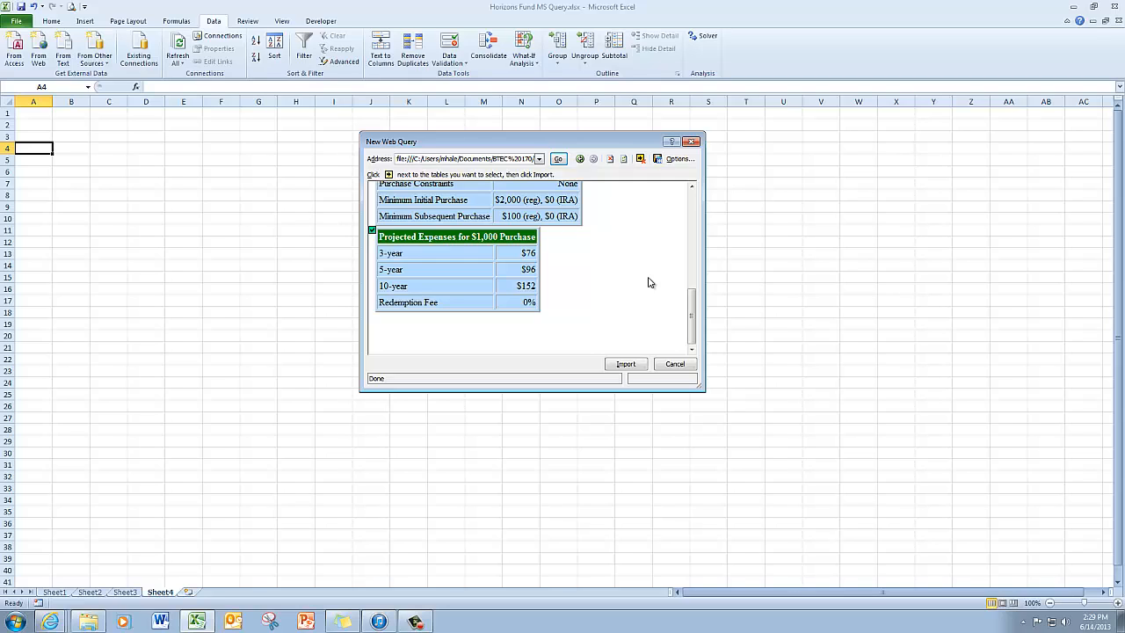
pyautogui.click(626, 364)
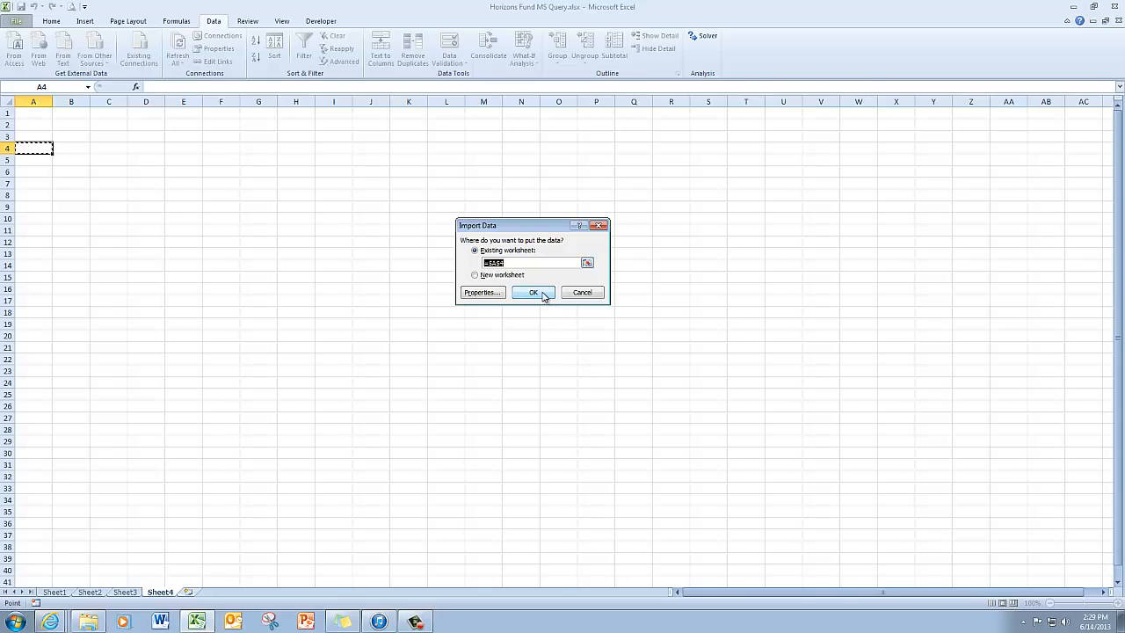
pyautogui.click(541, 293)
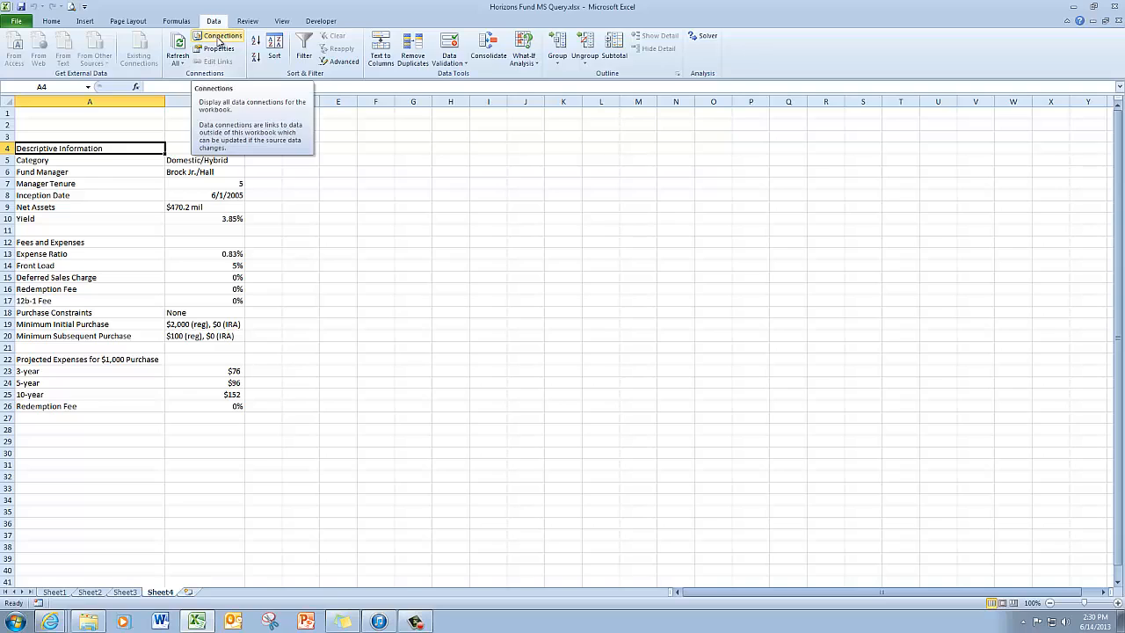
# - Rename the new web query connection to Horizons Fund Web Page and make it refresh its data when the file opens
pyautogui.click(220, 36)
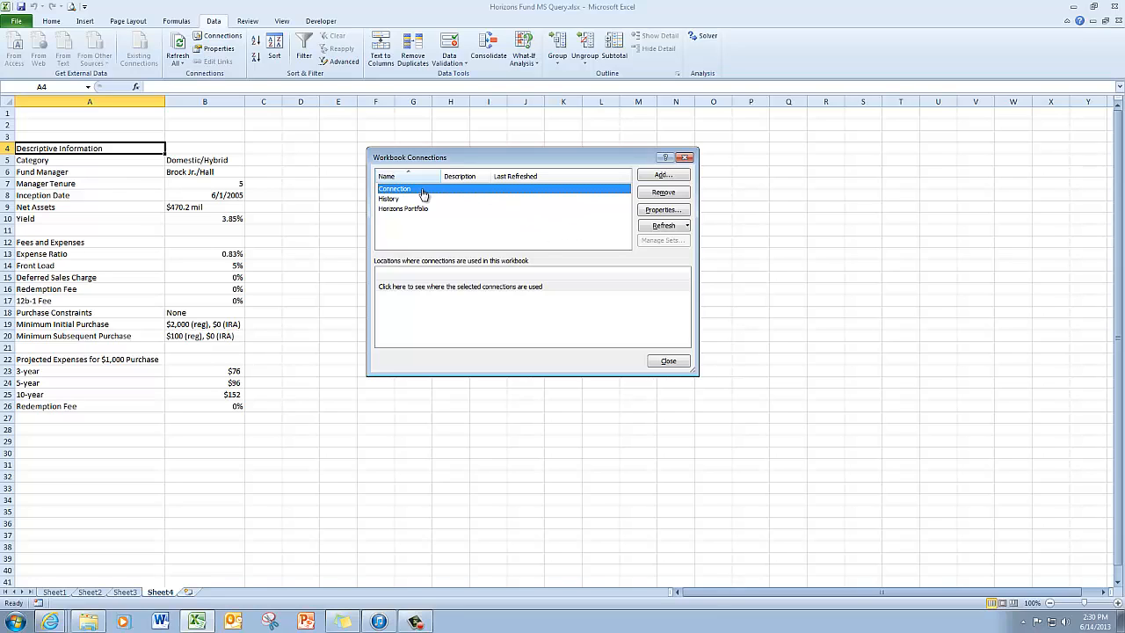
pyautogui.click(661, 211)
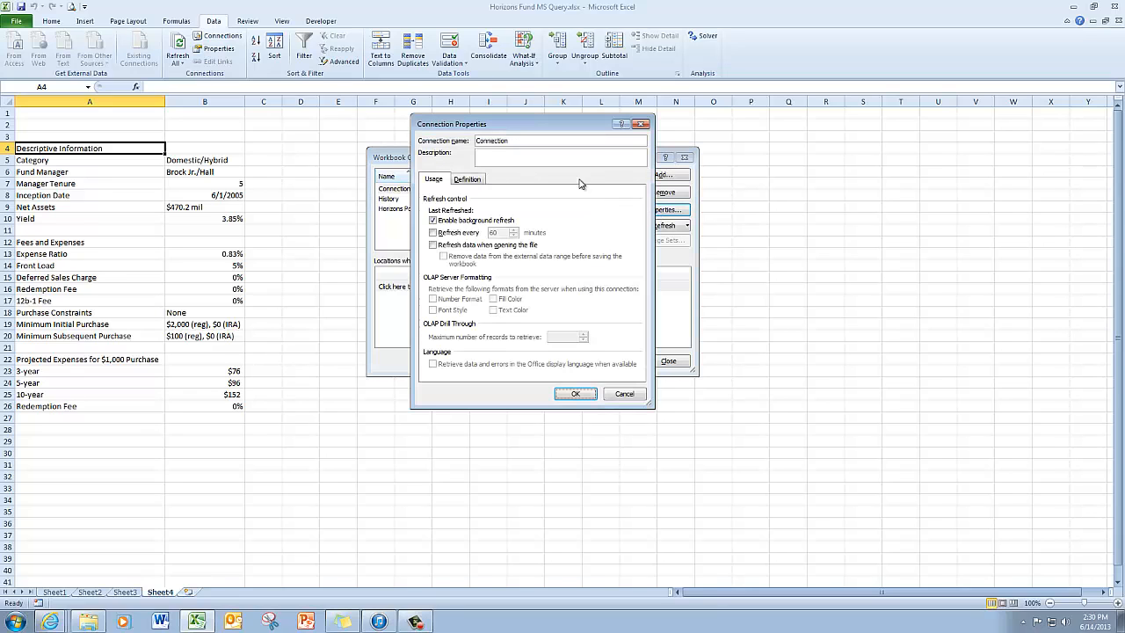
pyautogui.moveTo(526, 140); pyautogui.dragTo(444, 156)
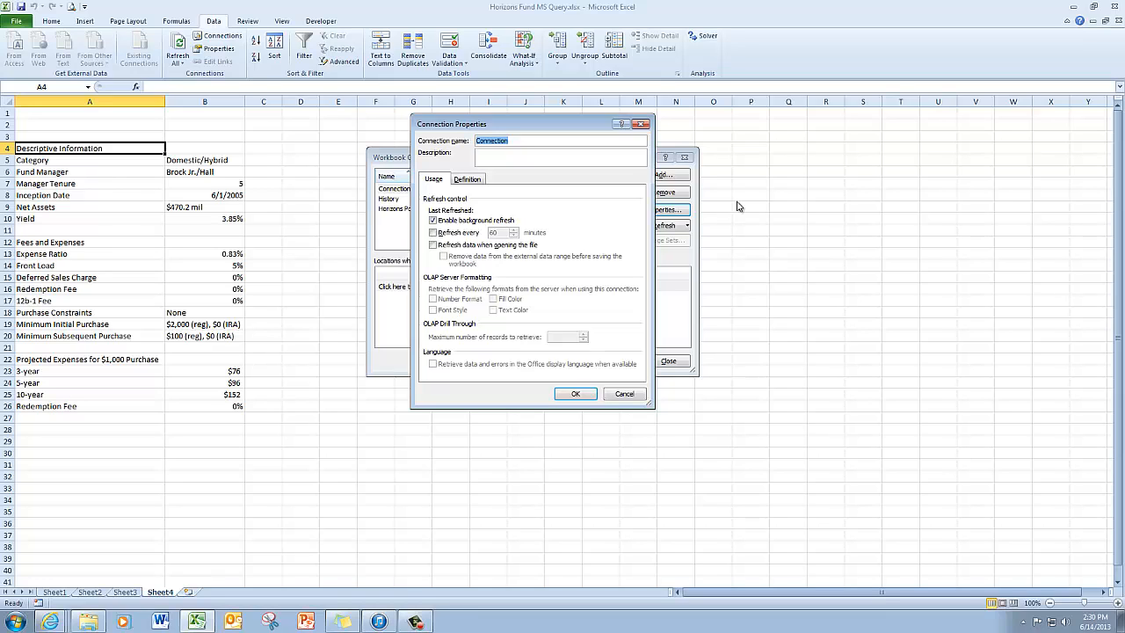
pyautogui.write('Horizons Fund Web Page')
pyautogui.click(432, 247)
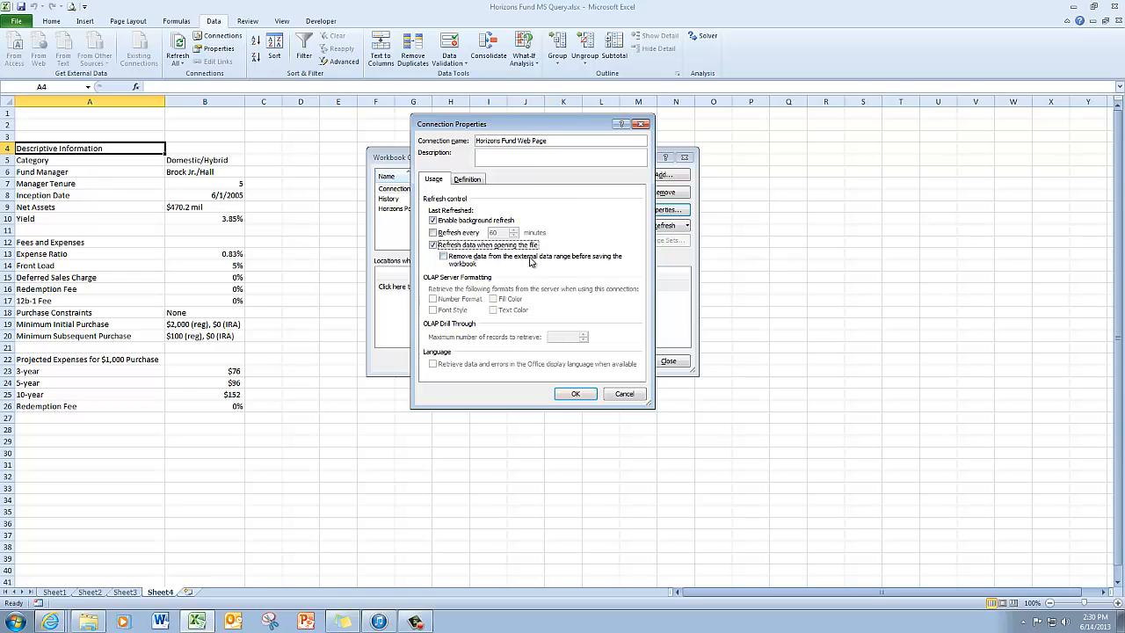
# - Edit the connection's web query to use full HTML formatting, and apply the changed connection properties
pyautogui.click(477, 181)
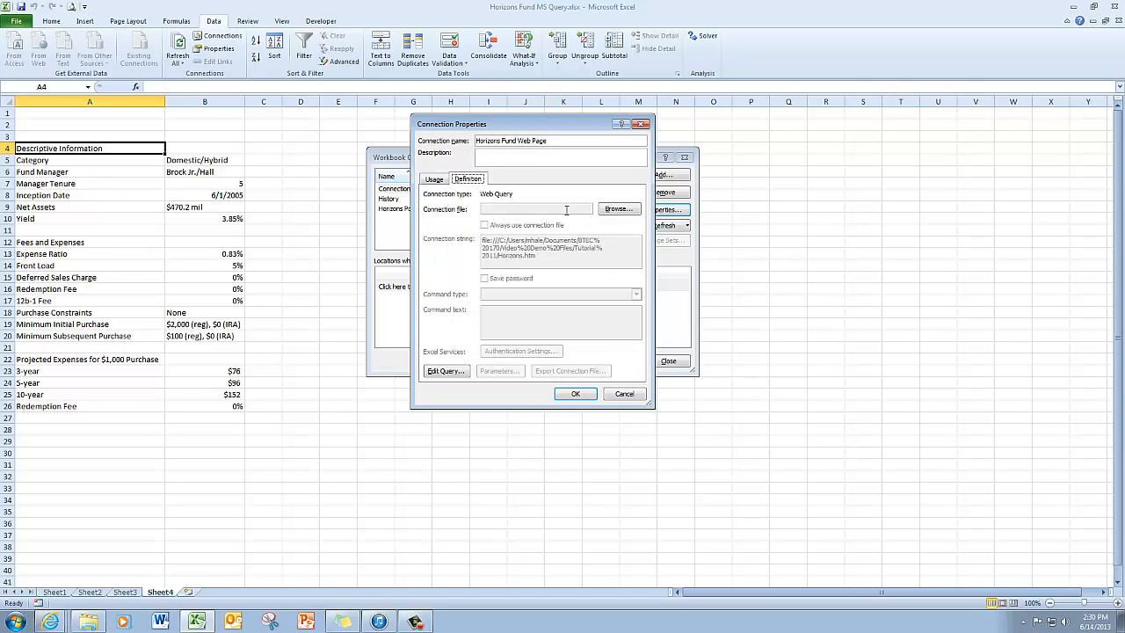
pyautogui.click(445, 371)
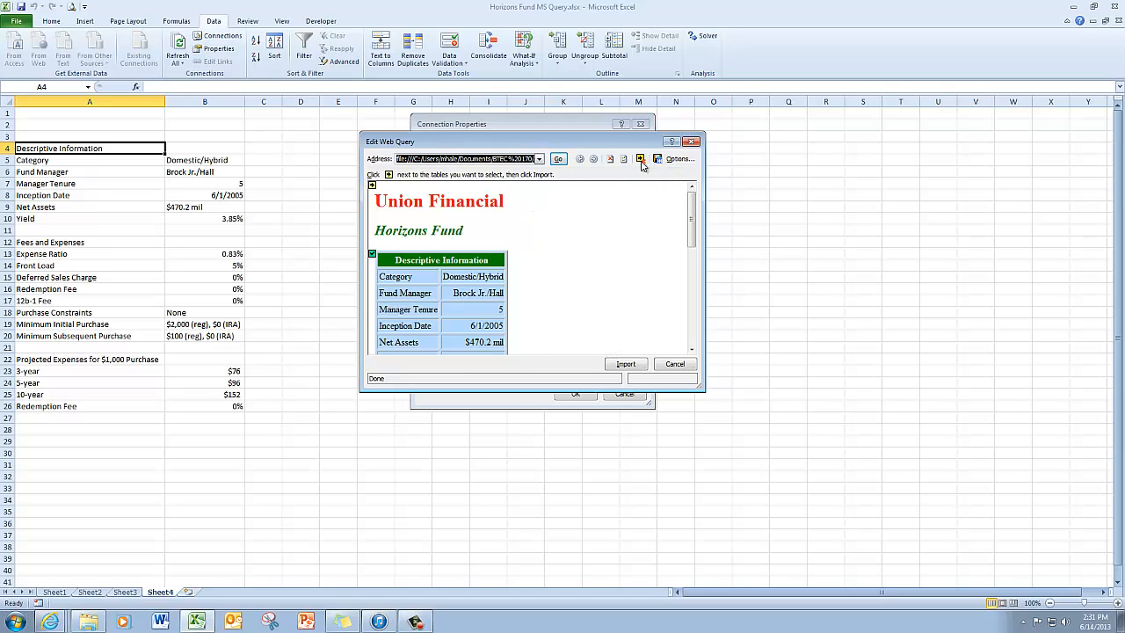
pyautogui.click(690, 164)
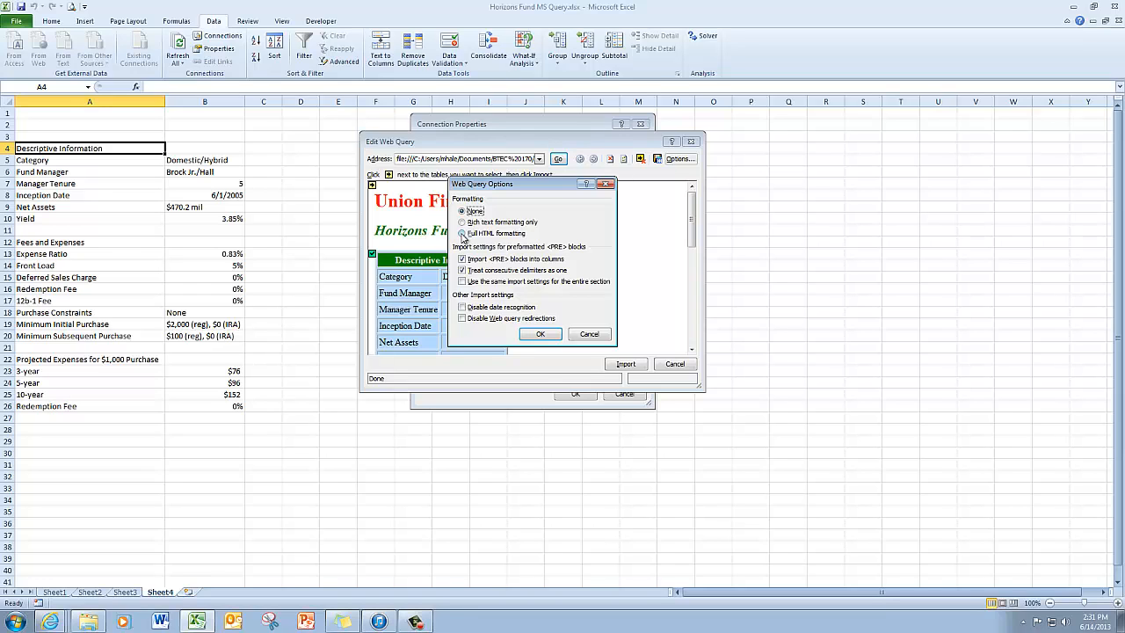
pyautogui.click(461, 234)
pyautogui.click(540, 336)
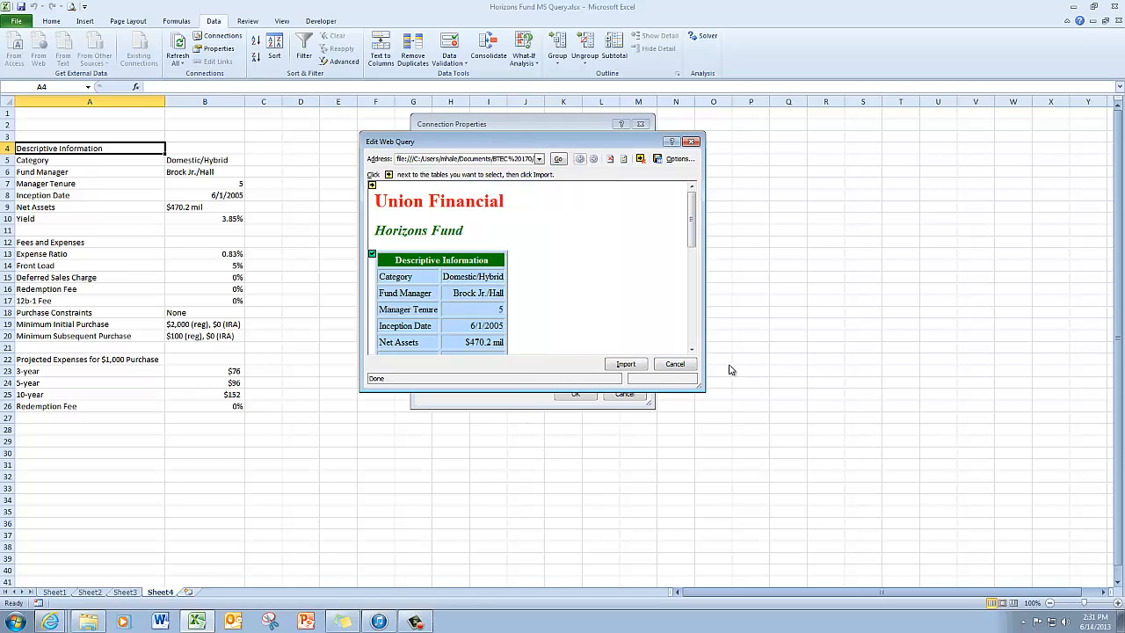
pyautogui.click(626, 364)
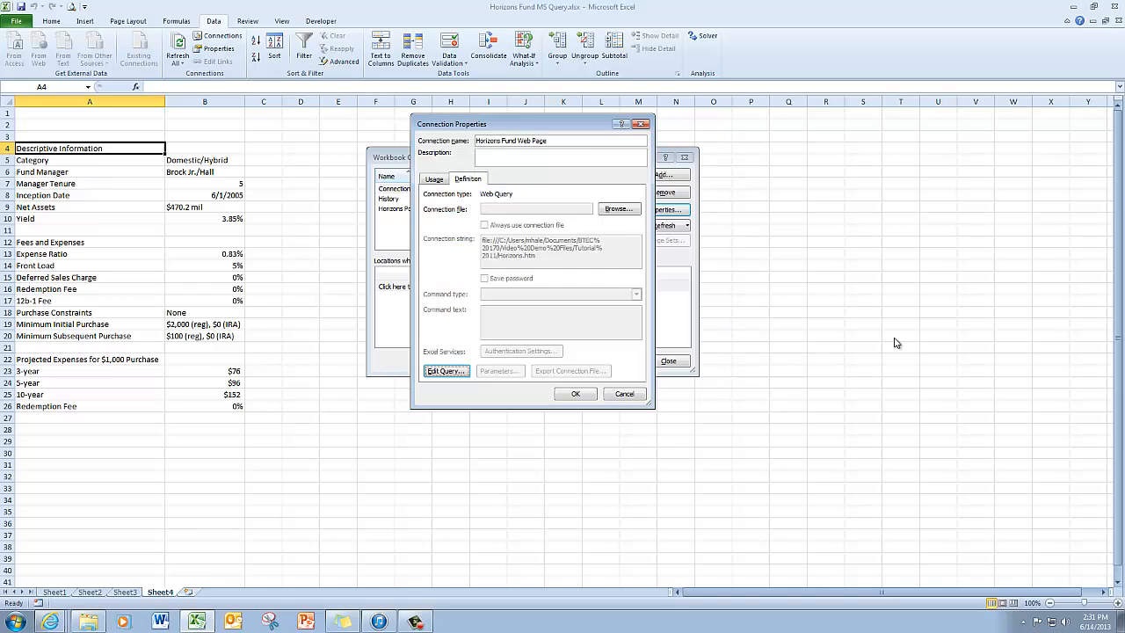
pyautogui.click(575, 395)
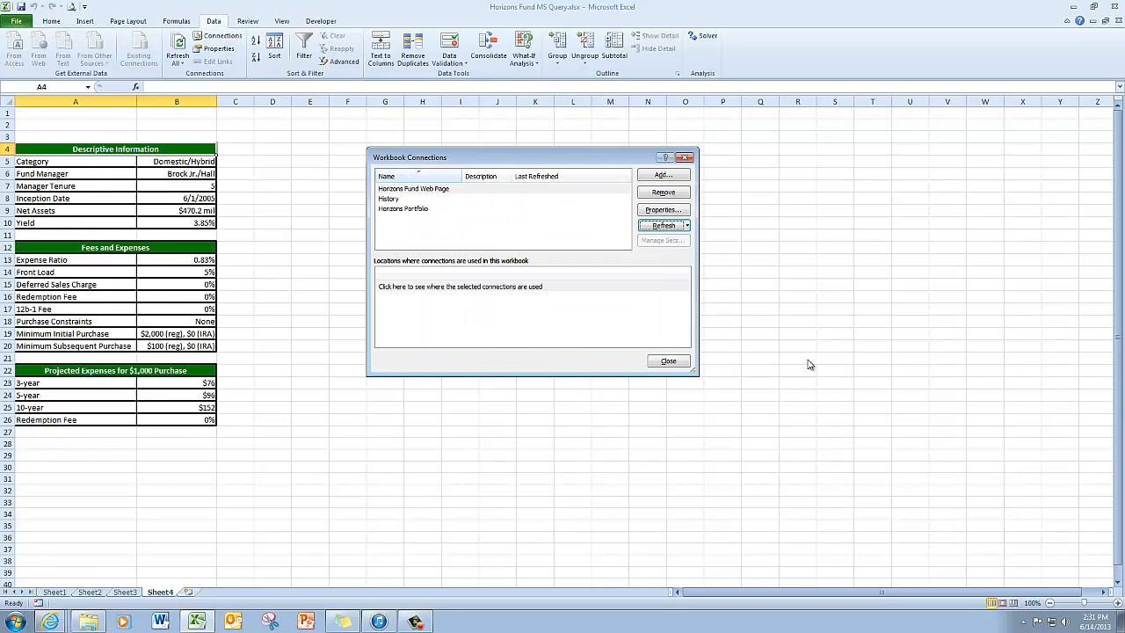
pyautogui.click(669, 362)
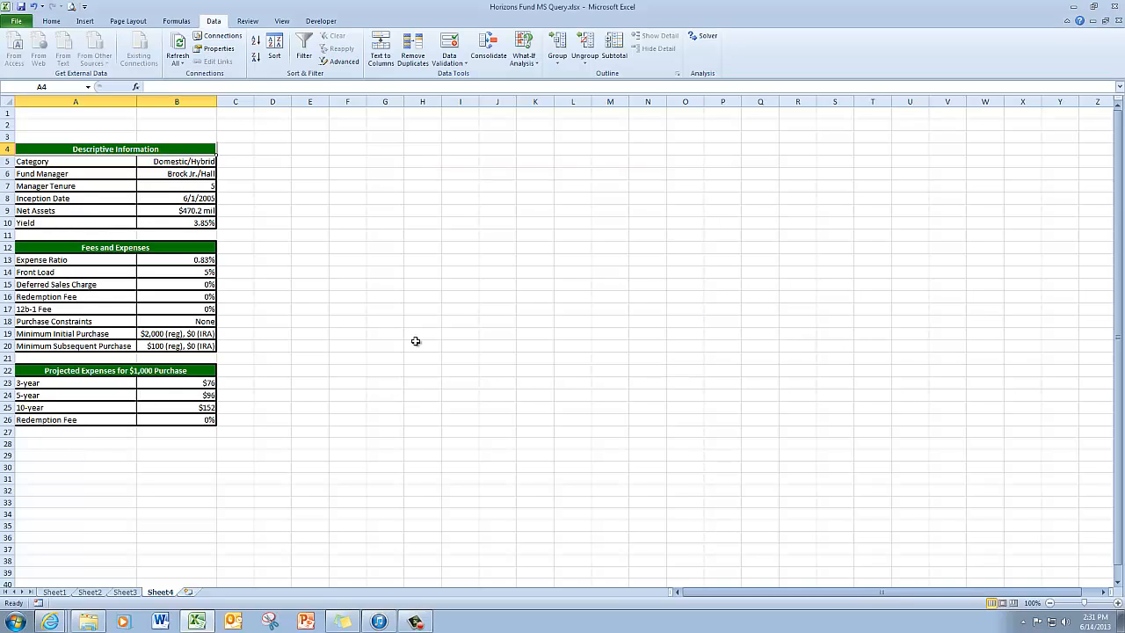